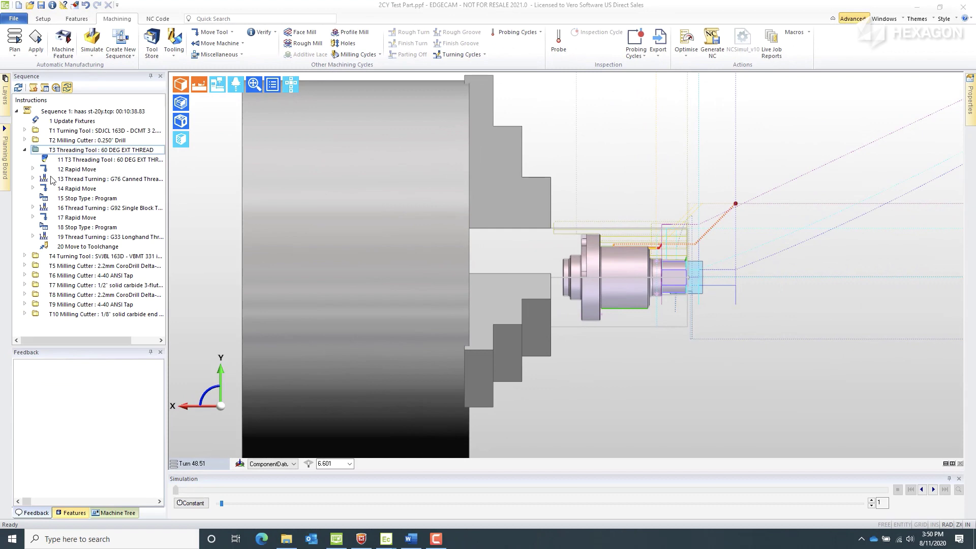
# Check the Output Type options of the G76 canned Thread Turning cycle, leaving the operation's settings as they are
pyautogui.doubleClick(51, 180)
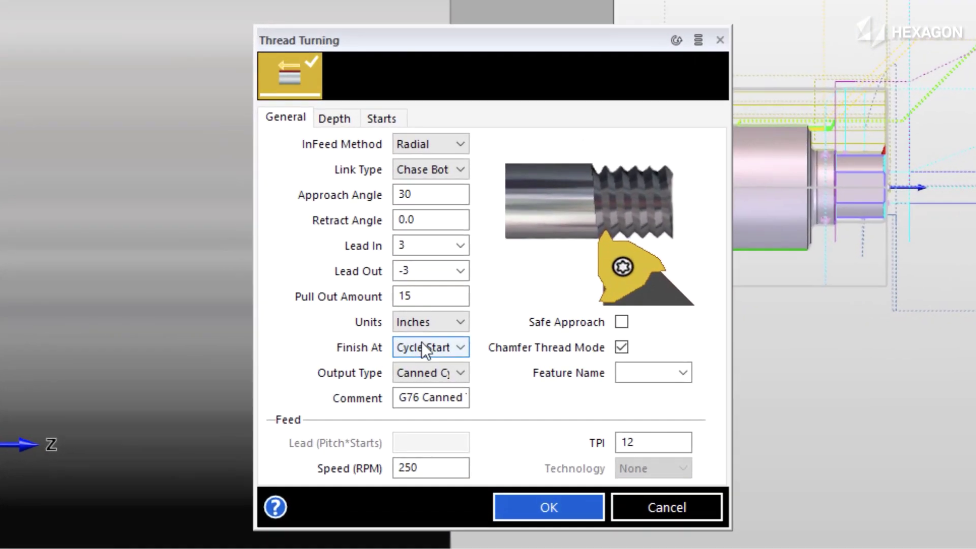
pyautogui.click(447, 368)
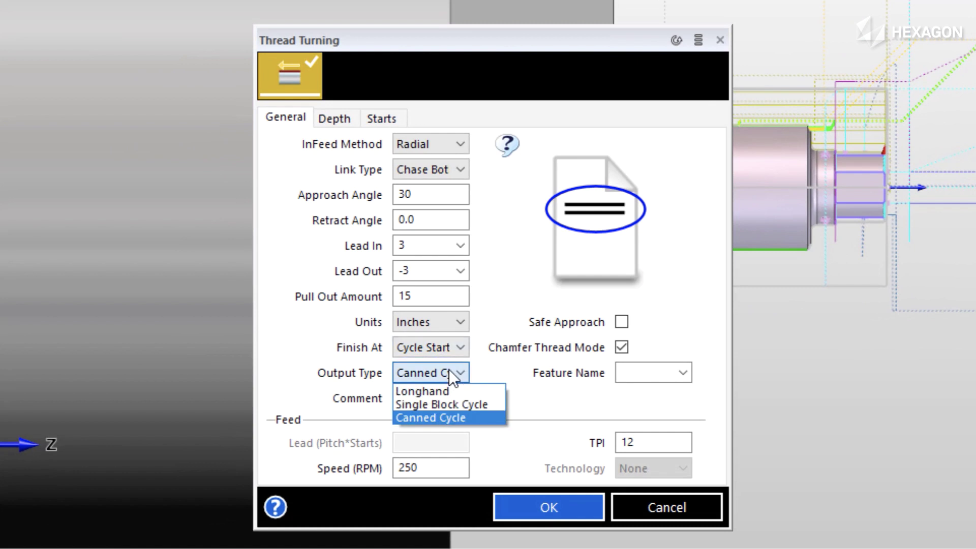
pyautogui.click(450, 418)
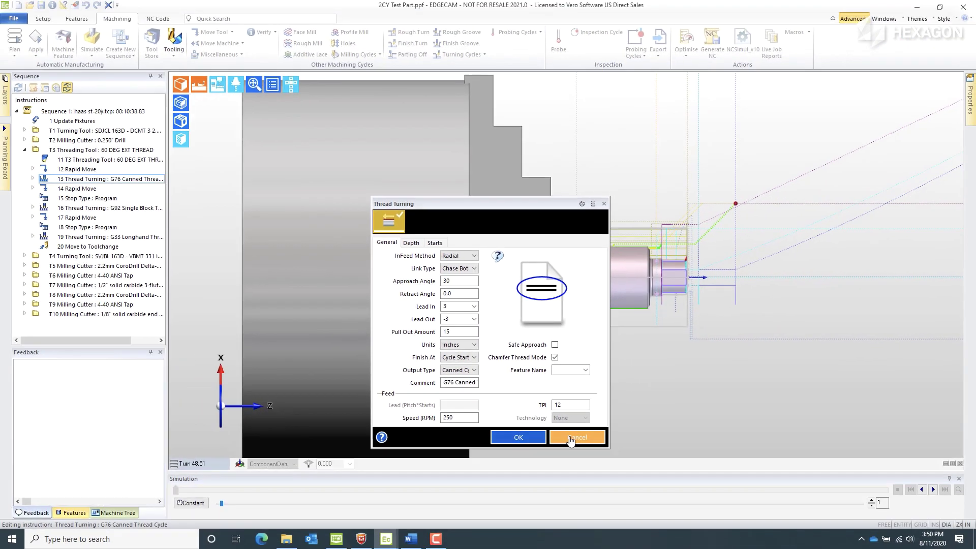
pyautogui.click(570, 438)
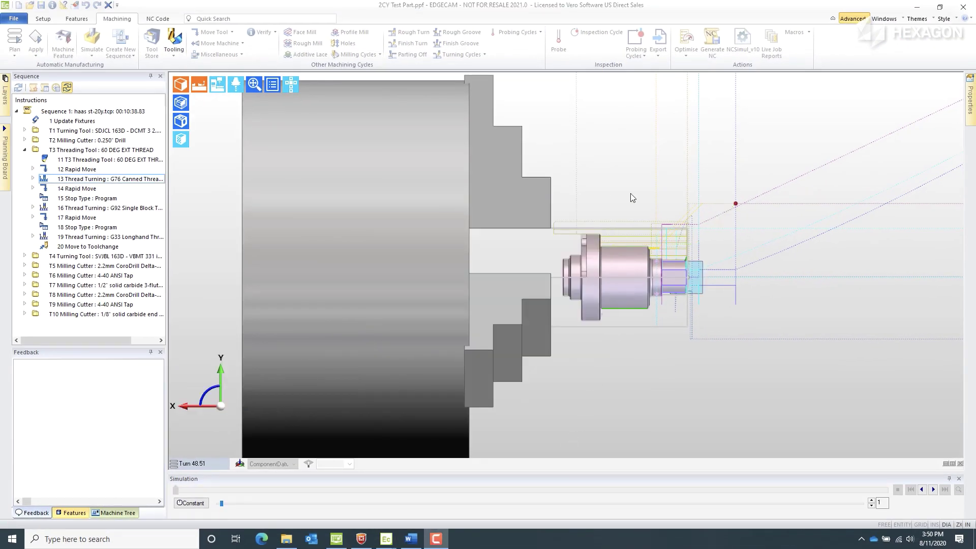
# Generate the NC code for a single toolchange only, choosing T3 Threading Tool : 60 DEG EXT THREAD
pyautogui.click(713, 43)
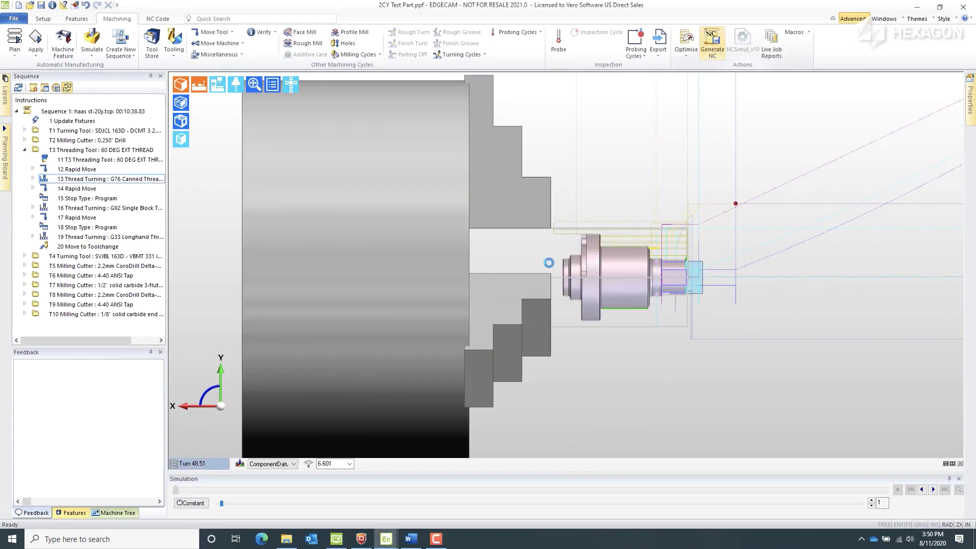
pyautogui.click(462, 301)
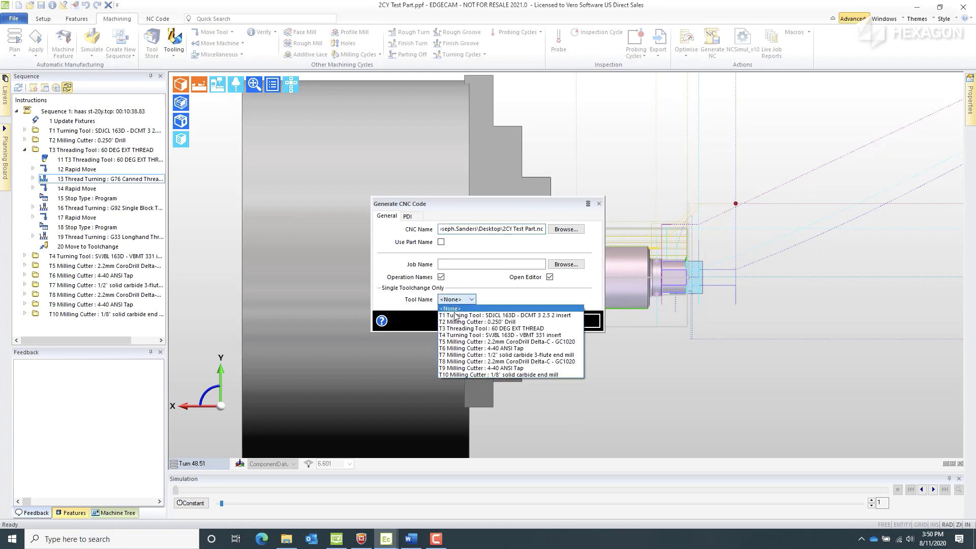
pyautogui.click(483, 324)
pyautogui.click(508, 321)
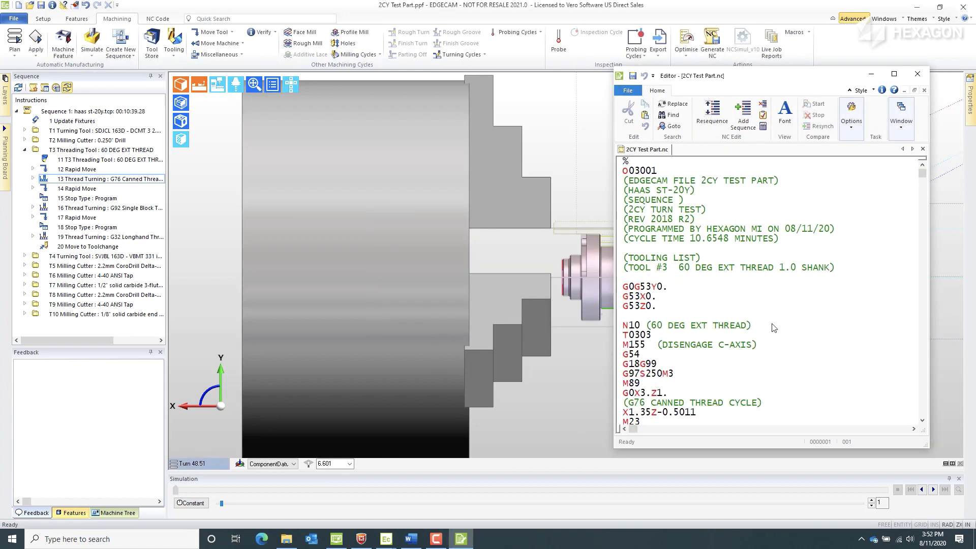
# Examine the G76 canned cycle line and the G92 single block cycle lines in the generated NC code
pyautogui.scroll(-6, 774, 328)
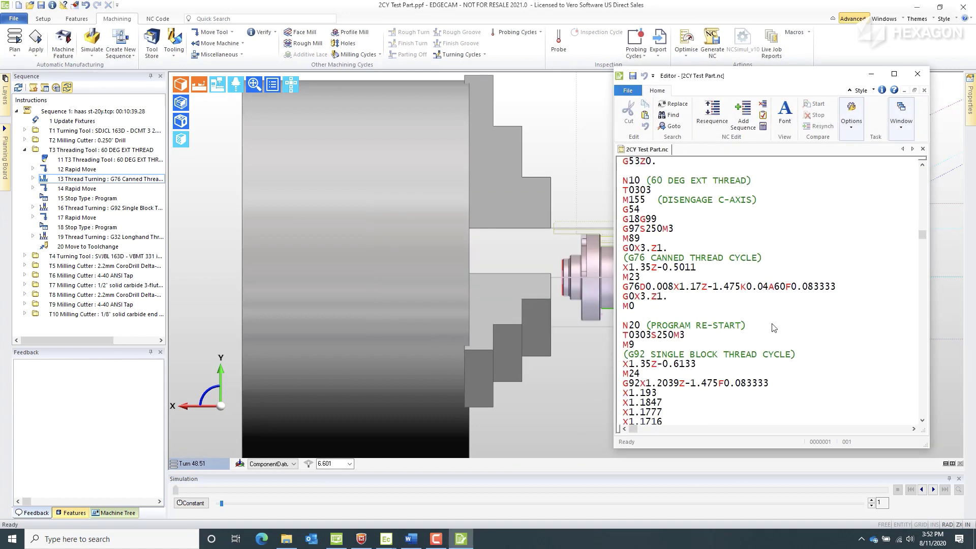
pyautogui.moveTo(621, 259); pyautogui.dragTo(840, 261)
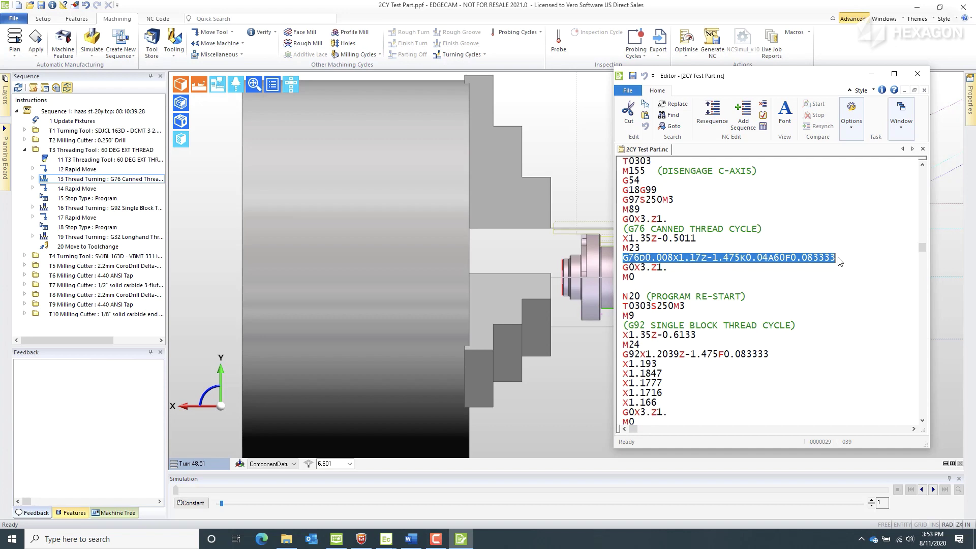
pyautogui.scroll(-3, 839, 261)
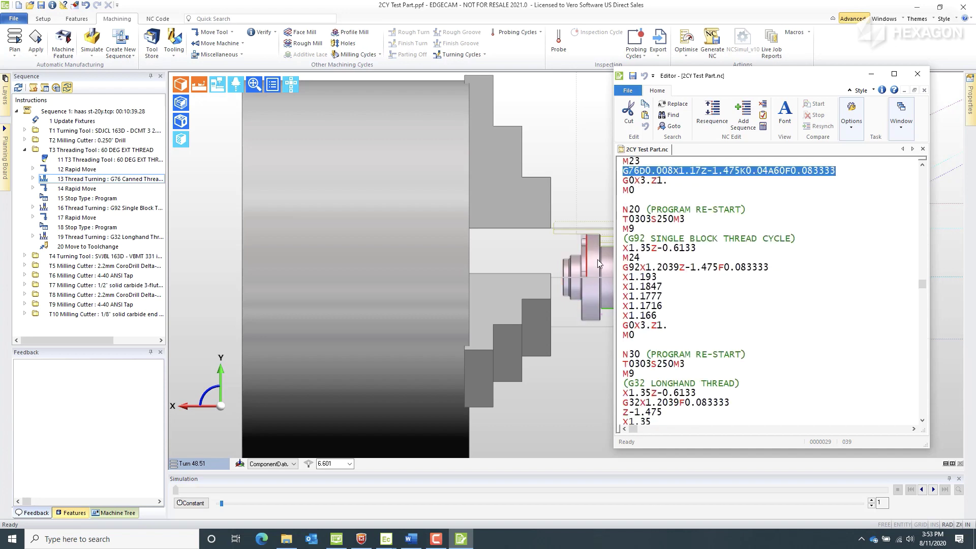
pyautogui.moveTo(624, 268); pyautogui.dragTo(716, 324)
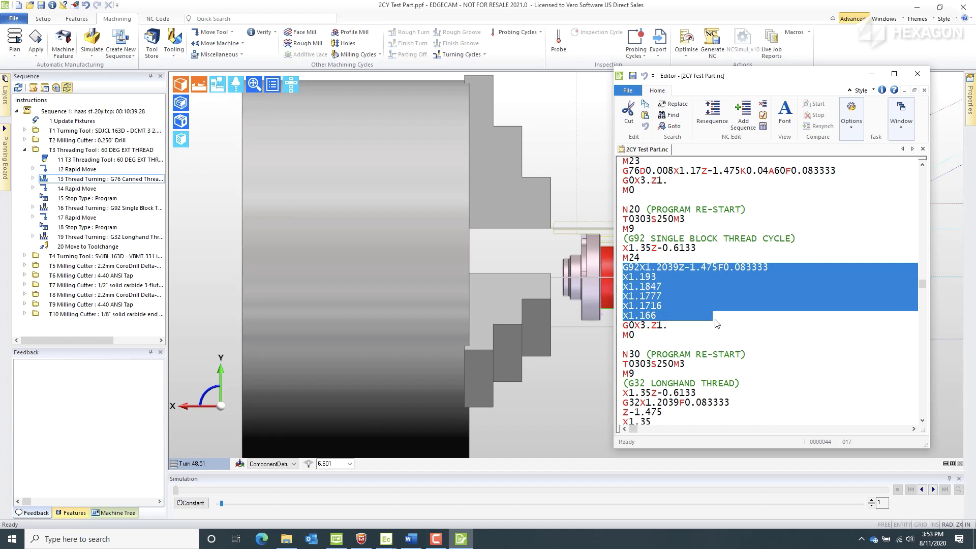
# Examine the G32 longhand thread passes through the end of the NC program and close the code editor
pyautogui.scroll(-5, 717, 324)
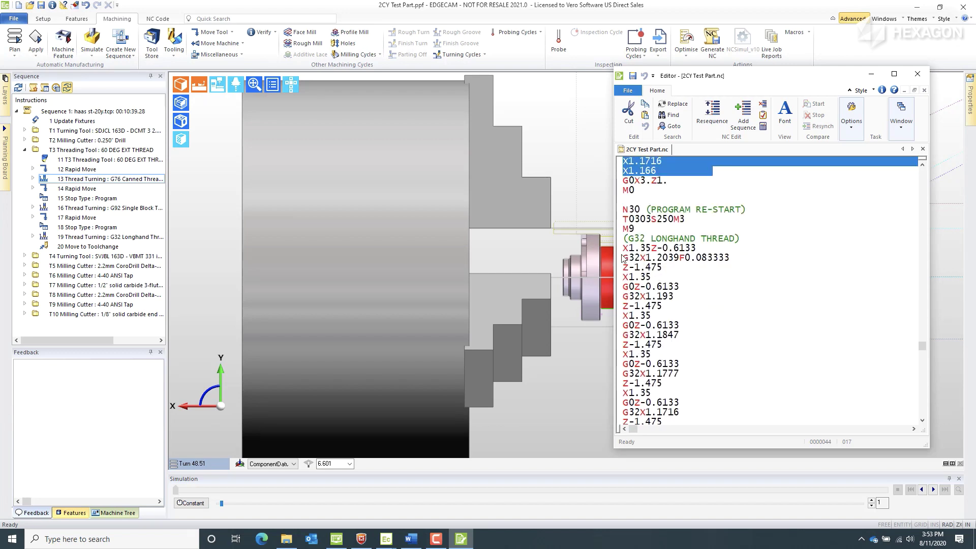
pyautogui.moveTo(624, 259); pyautogui.dragTo(704, 289)
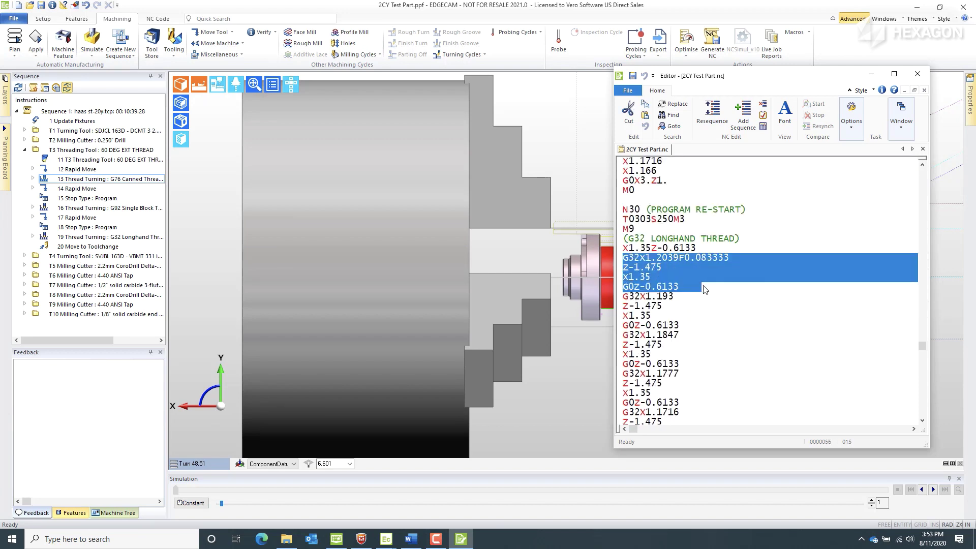
pyautogui.moveTo(624, 296); pyautogui.dragTo(705, 330)
pyautogui.scroll(-5, 706, 331)
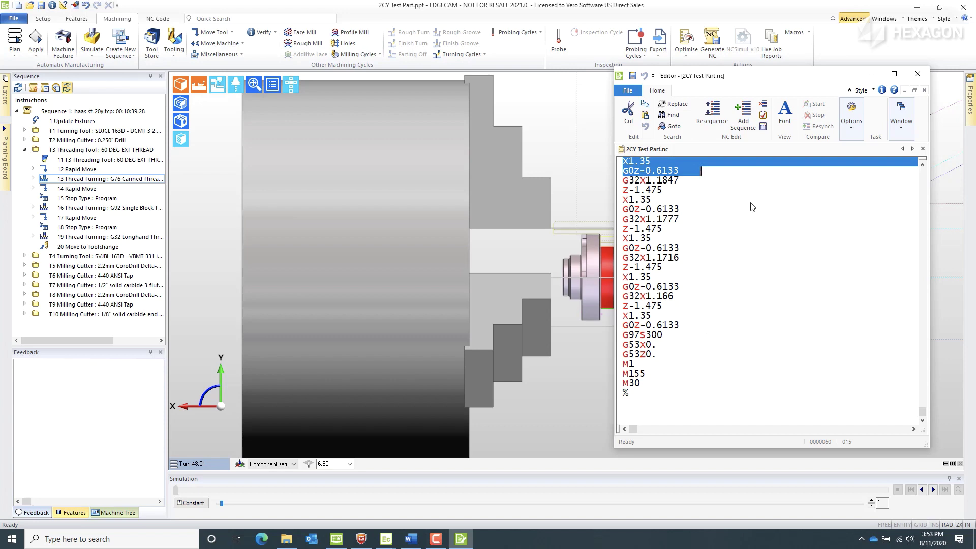
pyautogui.click(918, 74)
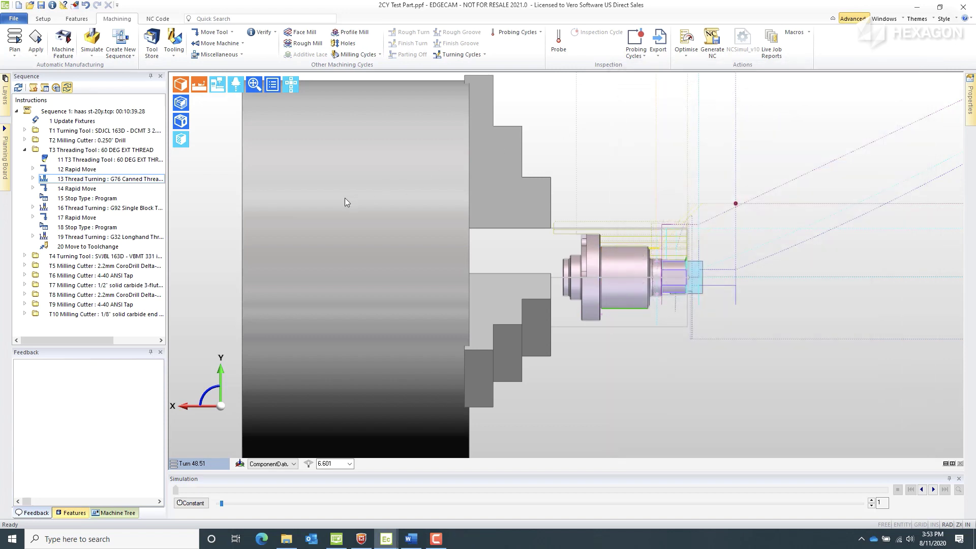
# Review the output type, depth and starts settings of the G32 longhand Thread Turning operation
pyautogui.doubleClick(110, 237)
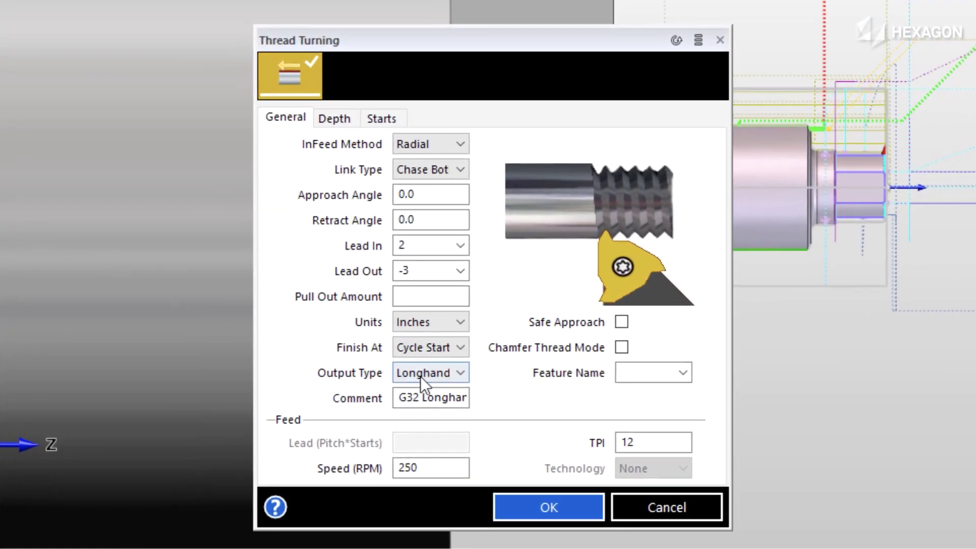
pyautogui.click(427, 374)
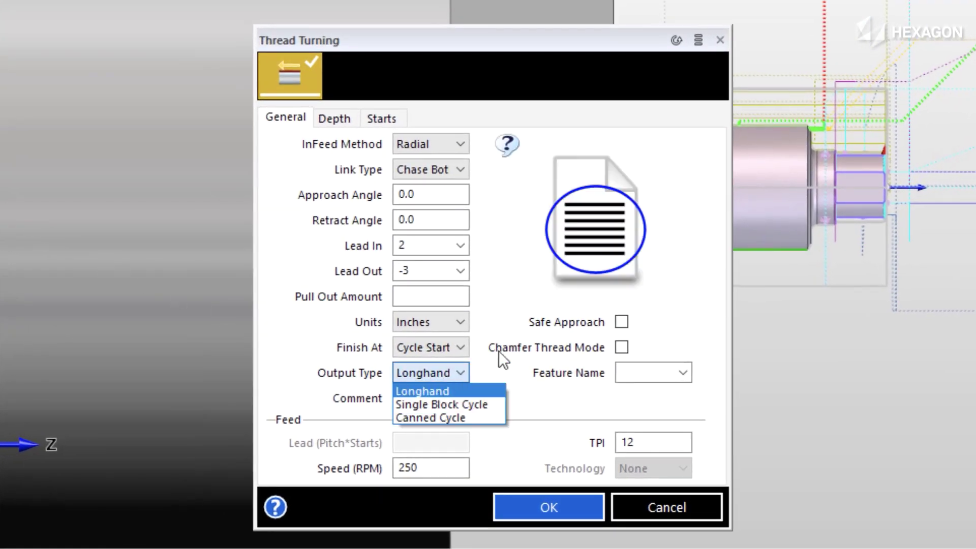
pyautogui.click(505, 291)
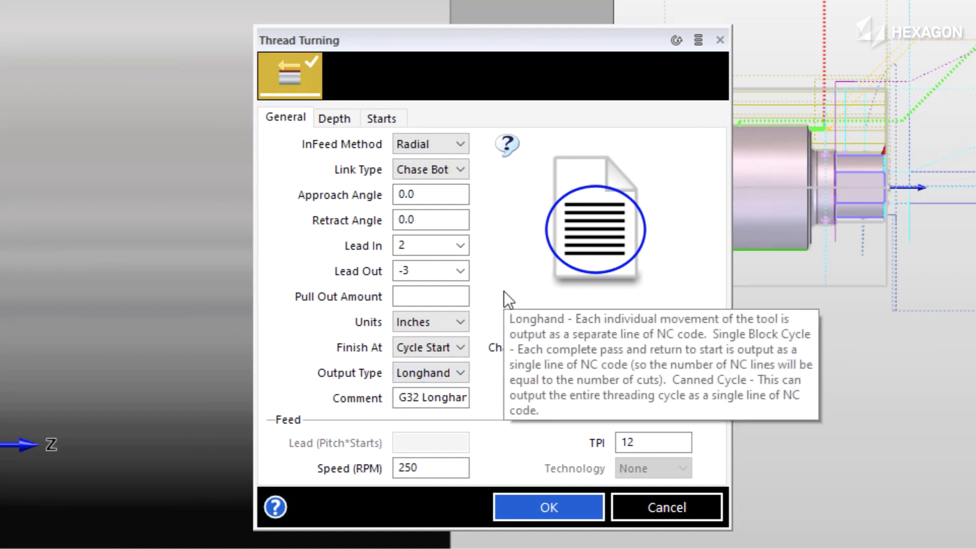
pyautogui.click(334, 116)
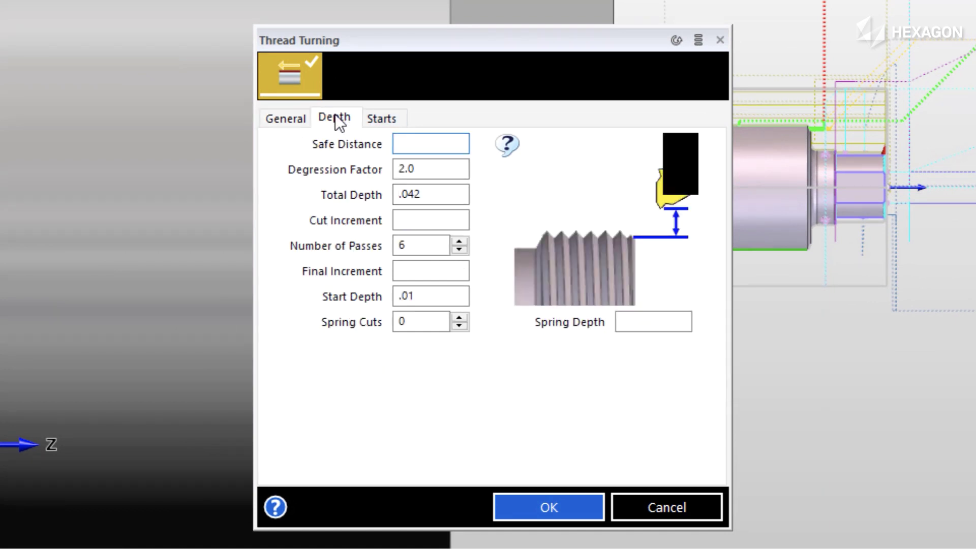
pyautogui.click(383, 116)
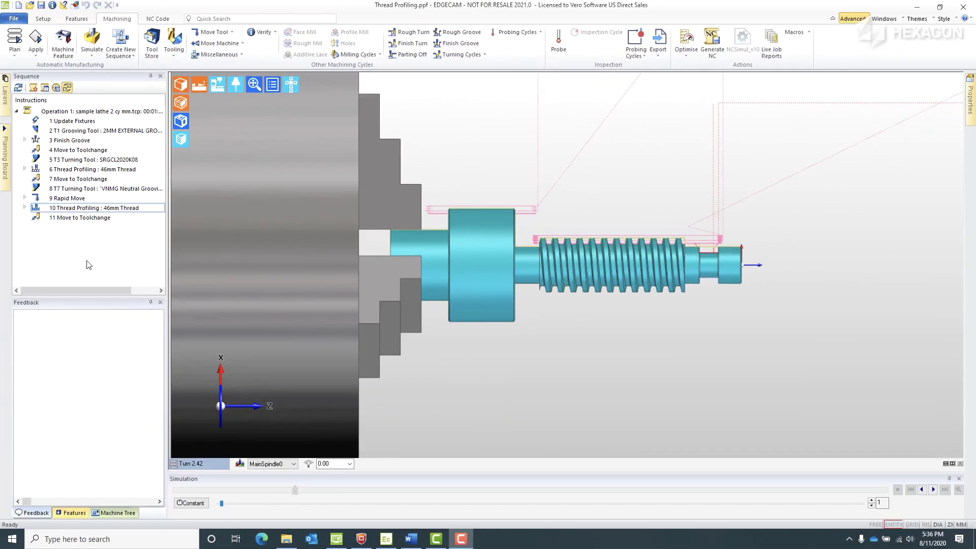
# Inspect the profile and drive line geometry used by the 46mm Thread profiling operation that follows the rapid move
pyautogui.doubleClick(71, 208)
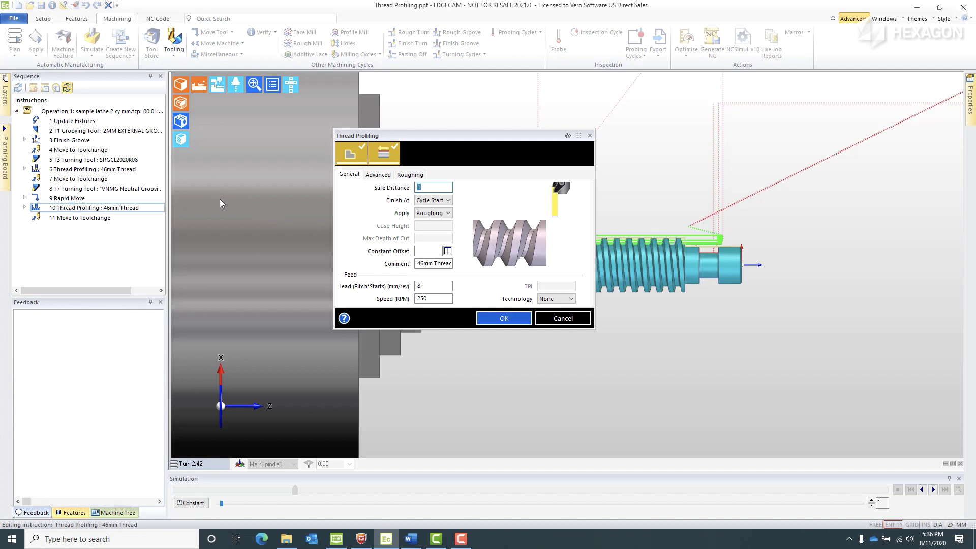
pyautogui.click(351, 153)
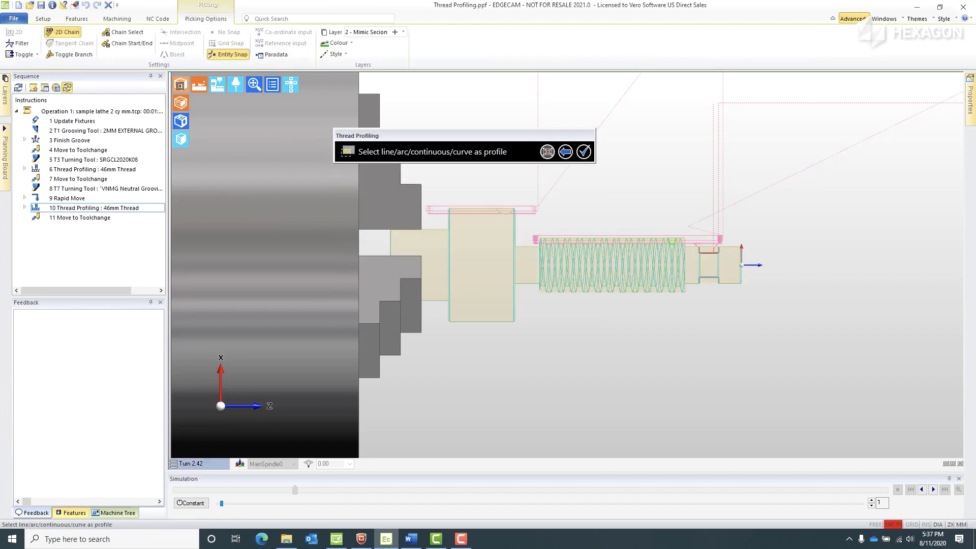
pyautogui.scroll(5, 681, 244)
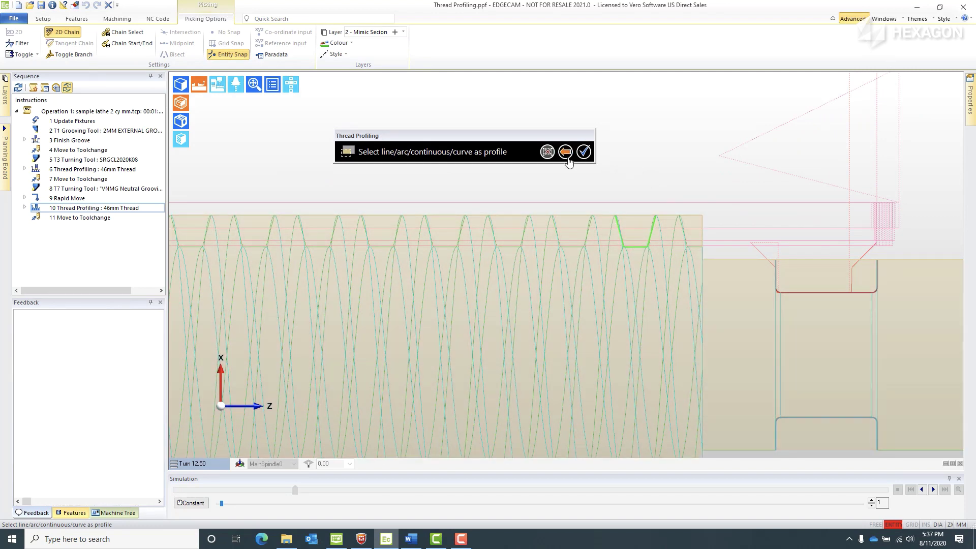
pyautogui.click(567, 154)
pyautogui.click(384, 158)
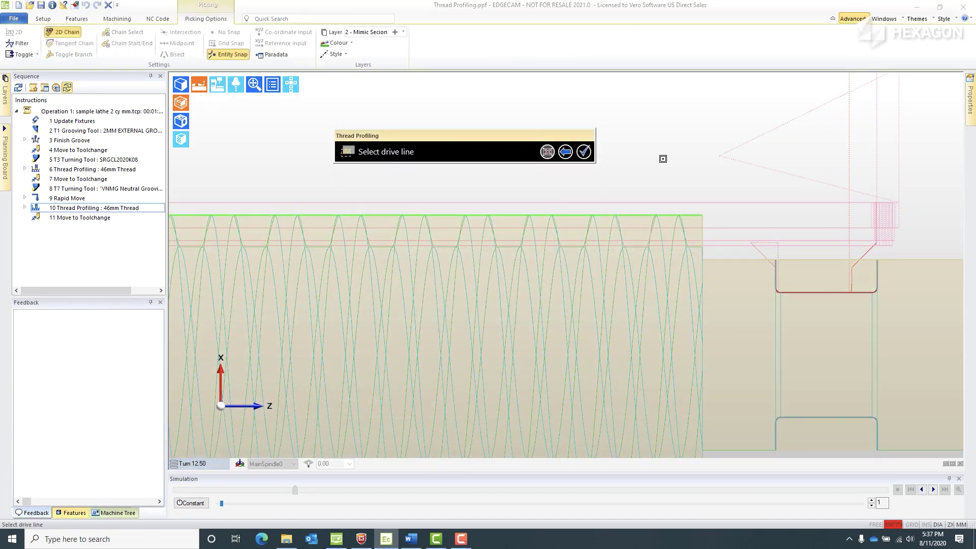
pyautogui.scroll(-5, 663, 158)
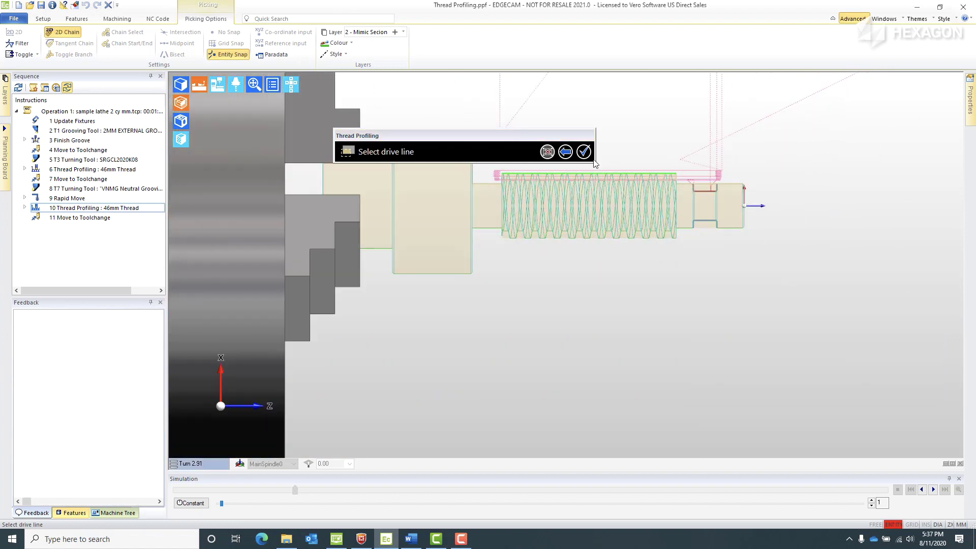
pyautogui.click(565, 151)
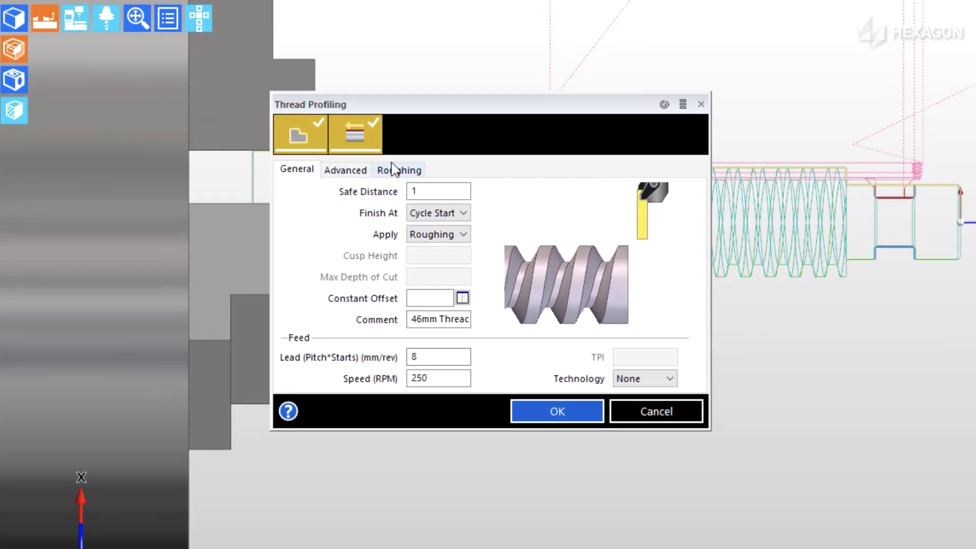
# Review the sideways cut increment and cut increment in the thread profiling roughing settings, and close the operation
pyautogui.click(410, 174)
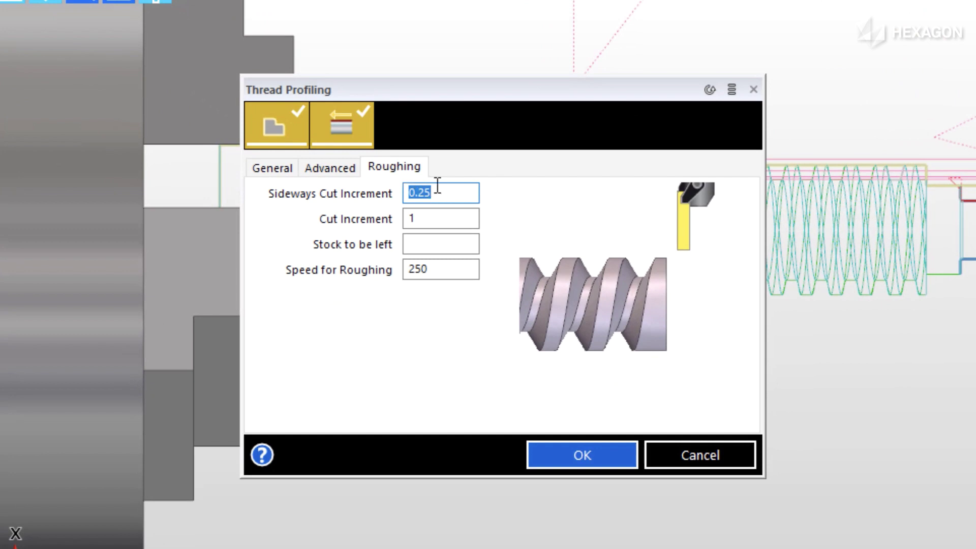
pyautogui.click(450, 195)
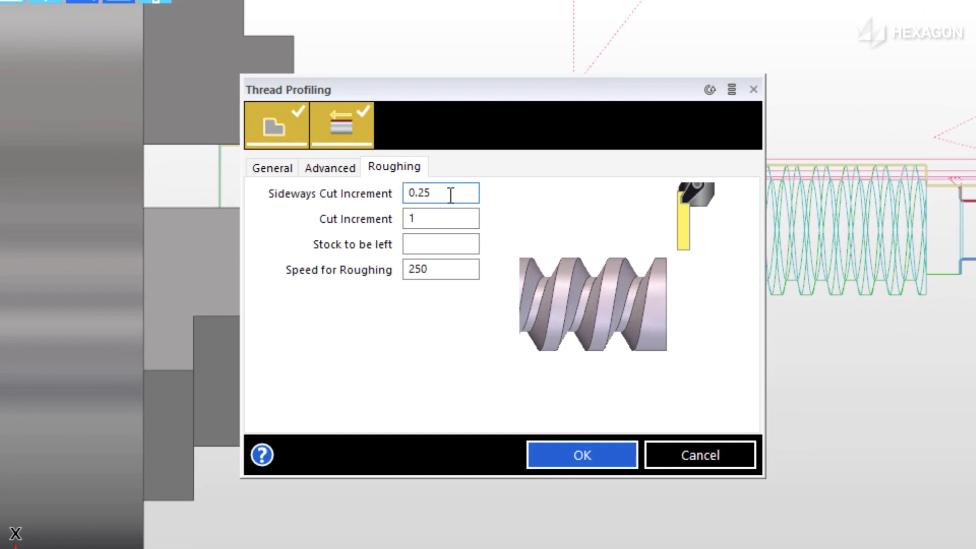
pyautogui.click(435, 219)
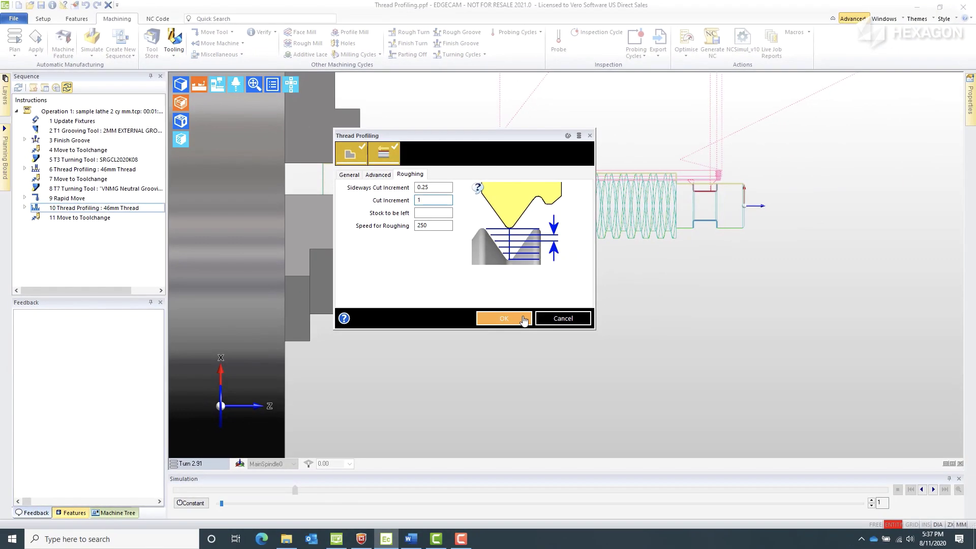
pyautogui.click(622, 460)
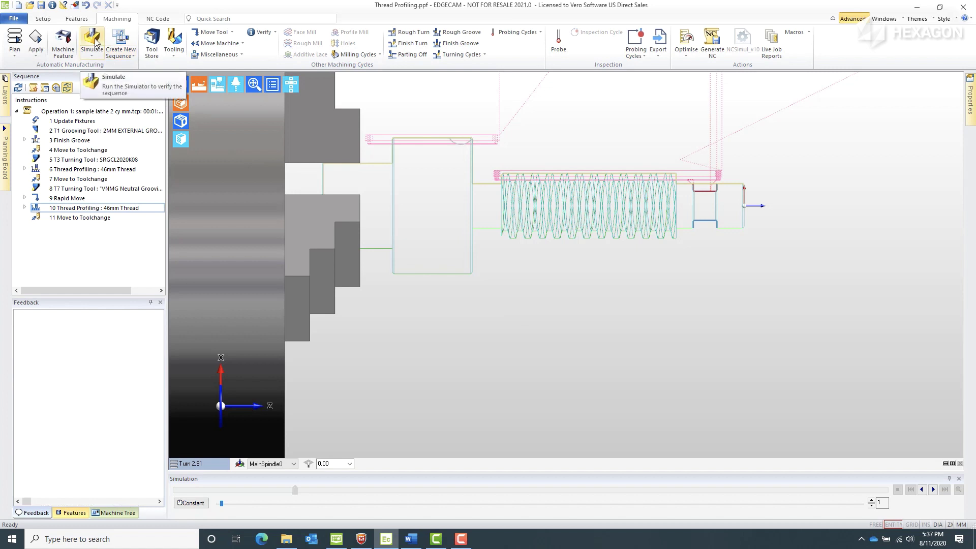
# Run the machining simulation of the thread profiling sequence
pyautogui.click(92, 43)
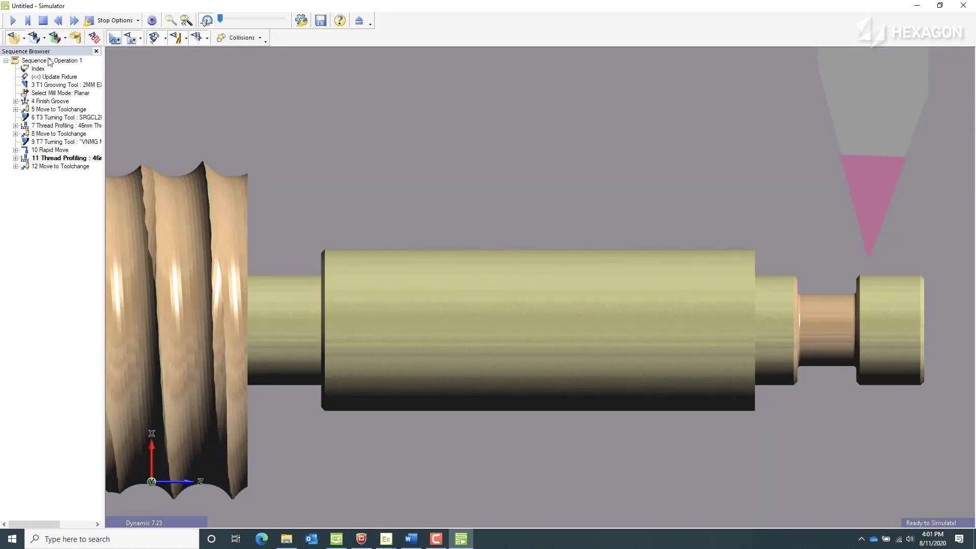
pyautogui.click(14, 21)
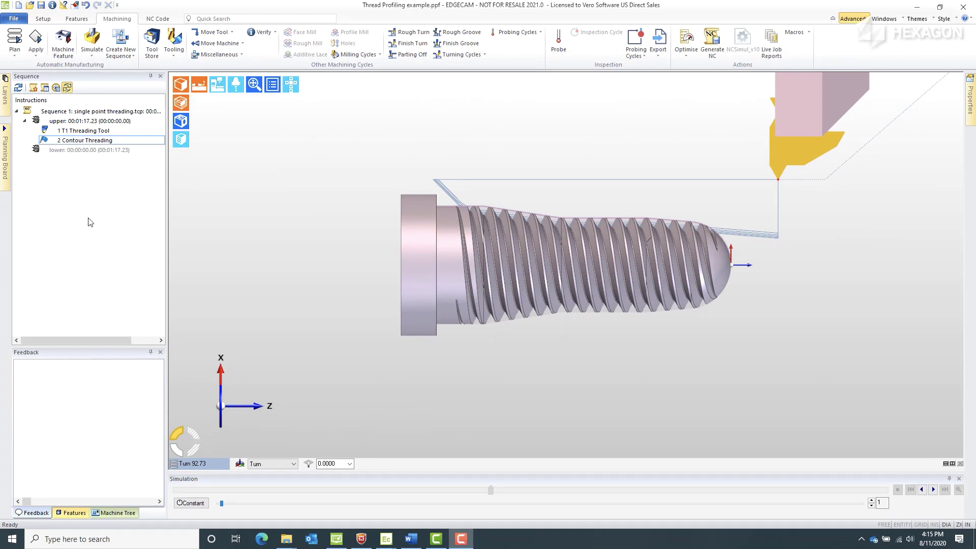
# Hide the Solid layer to examine the contour threading toolpath, and show the layer again
pyautogui.moveTo(4, 98)
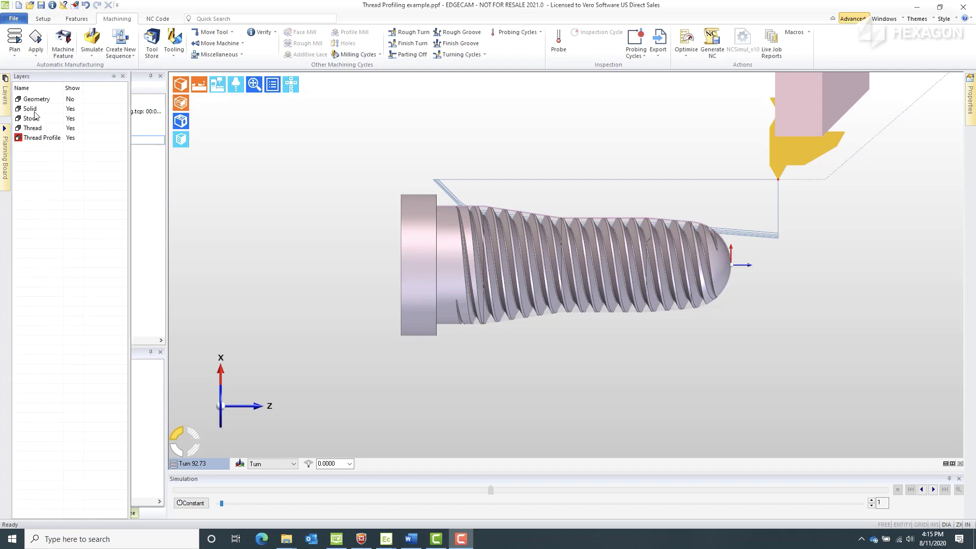
pyautogui.click(71, 110)
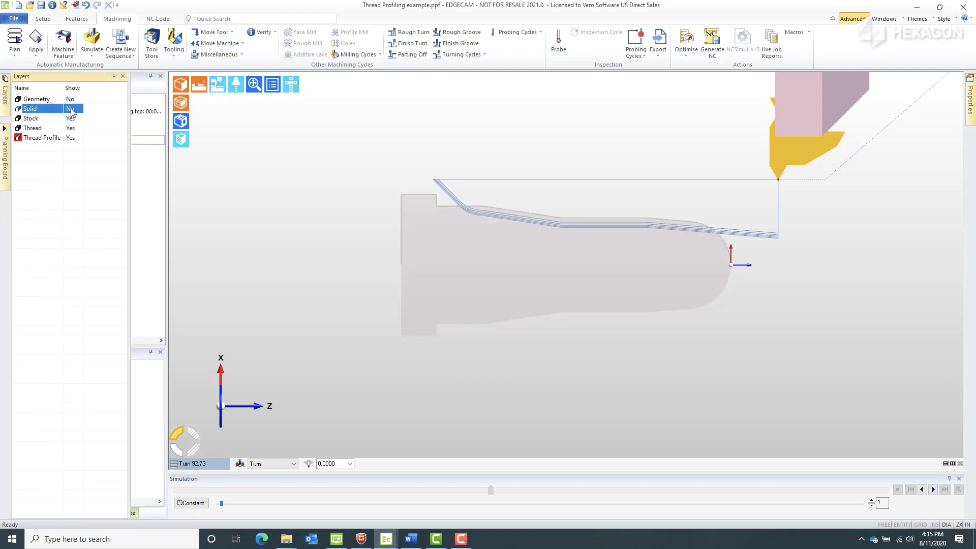
pyautogui.click(71, 110)
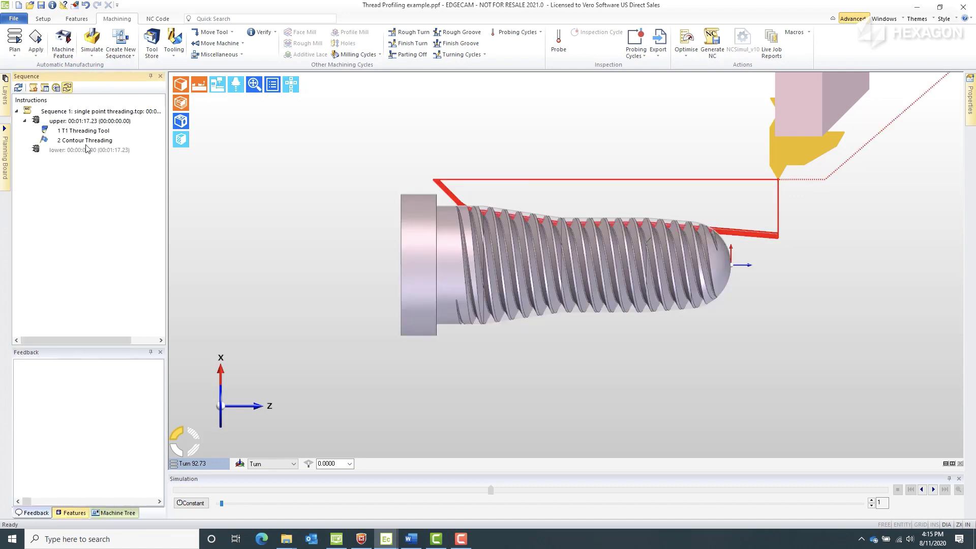
# Play the toolpath simulation of the Contour Threading instruction in the sequence
pyautogui.rightClick(87, 146)
pyautogui.click(99, 160)
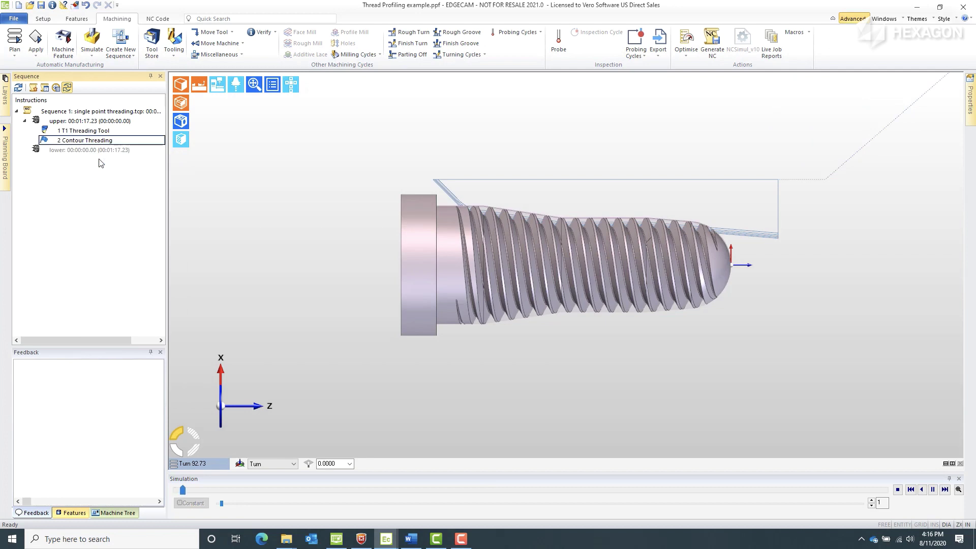